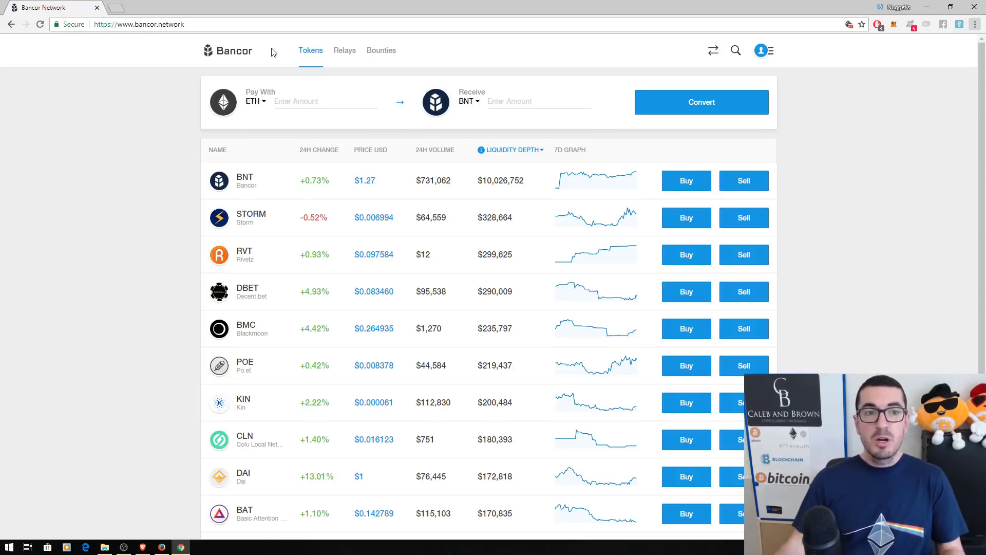
Step: Browse the channel's YouTube tutorial videos, then return to the bancor.network tab
{"action": "left_click", "coordinate": [142, 548]}
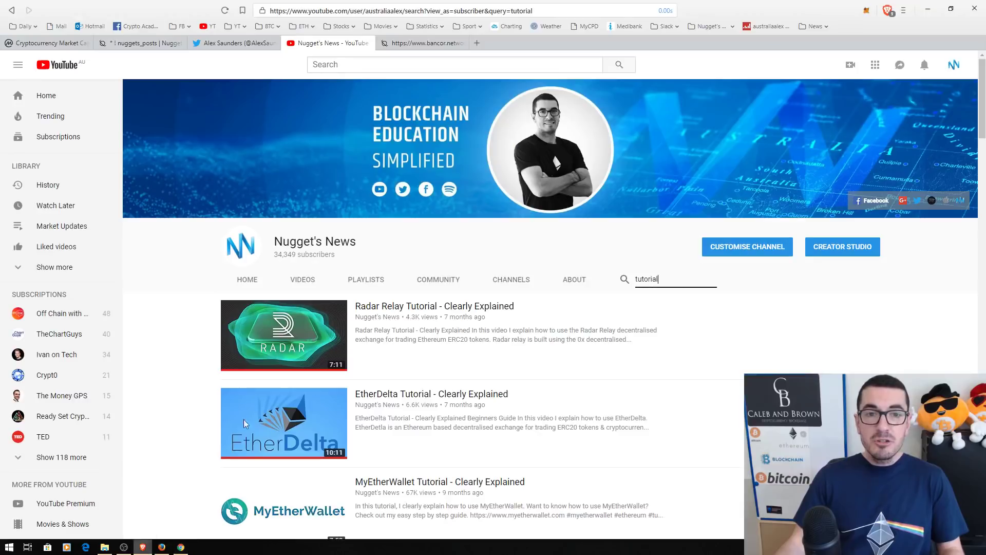
{"action": "scroll", "coordinate": [492, 329], "scroll_direction": "down", "scroll_amount": 3}
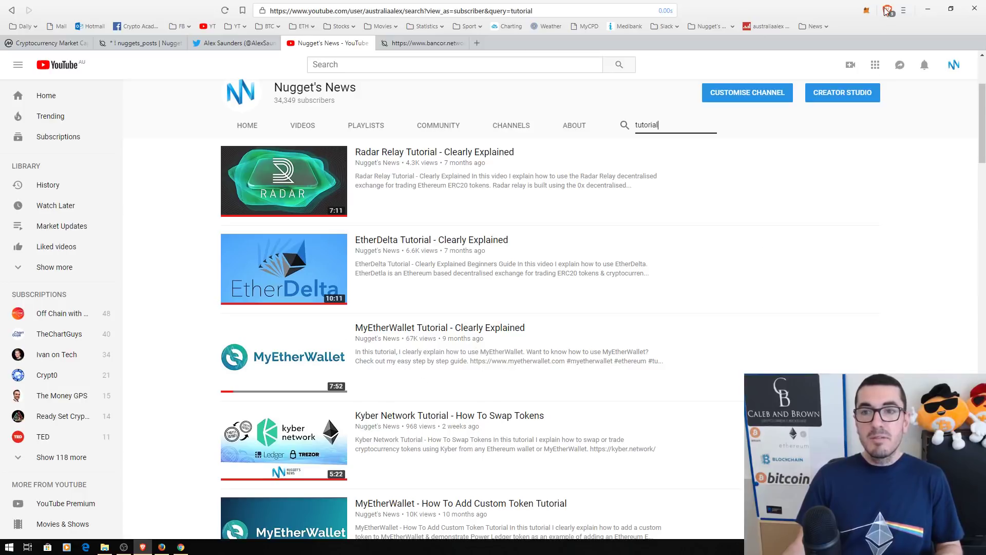
{"action": "left_click", "coordinate": [428, 45]}
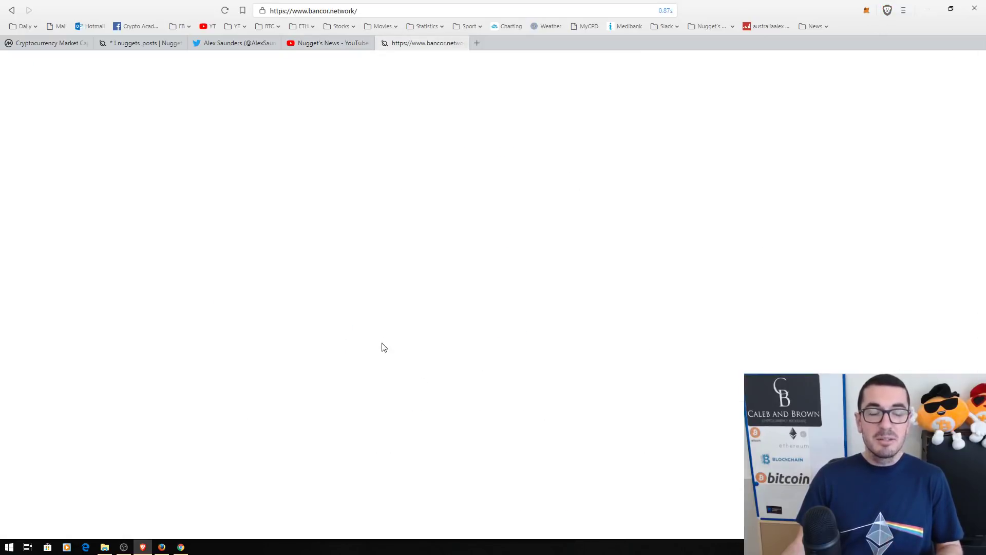
Step: Compare the Chrome token list with the Firefox create-account page, then show the $0 wallet balance menu
{"action": "left_click", "coordinate": [181, 547]}
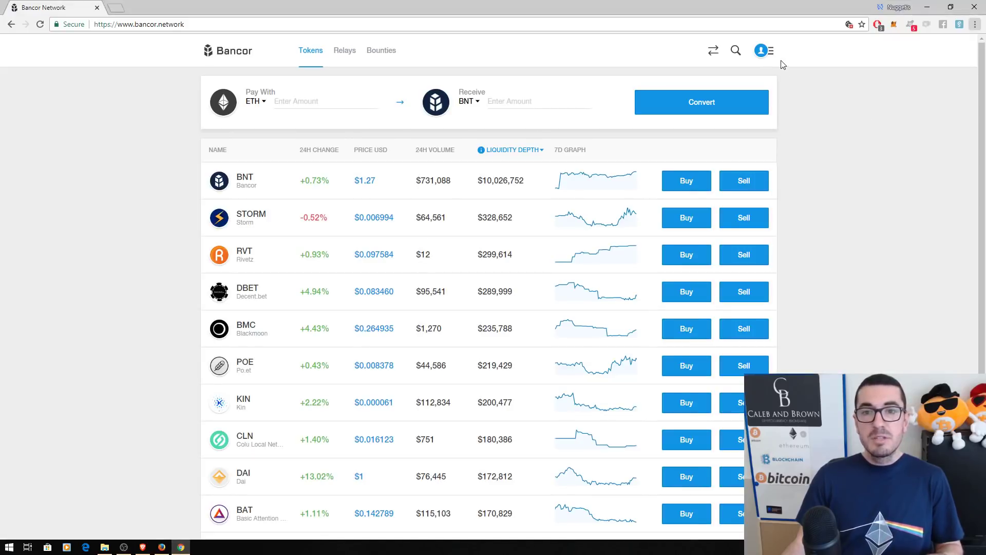
{"action": "left_click", "coordinate": [162, 547]}
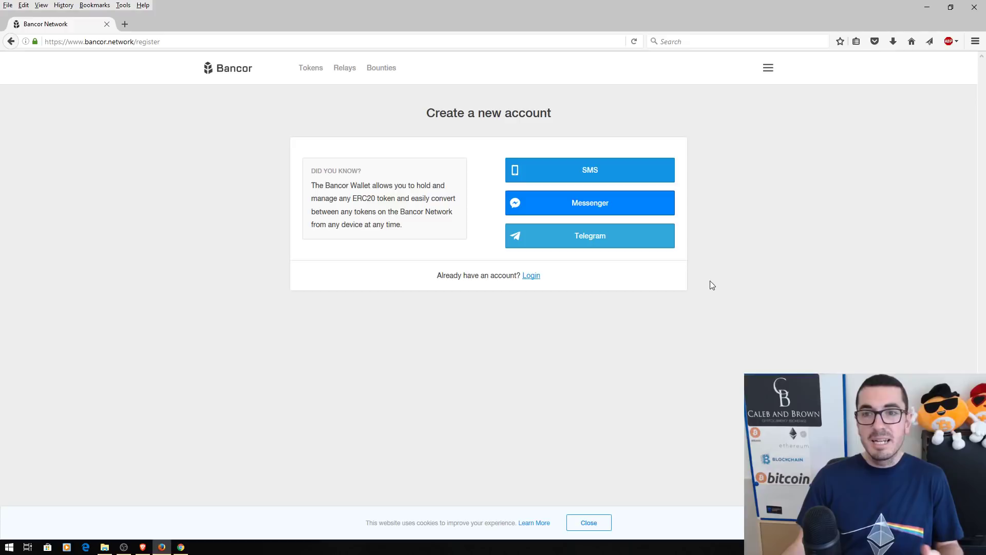
{"action": "left_click", "coordinate": [182, 548]}
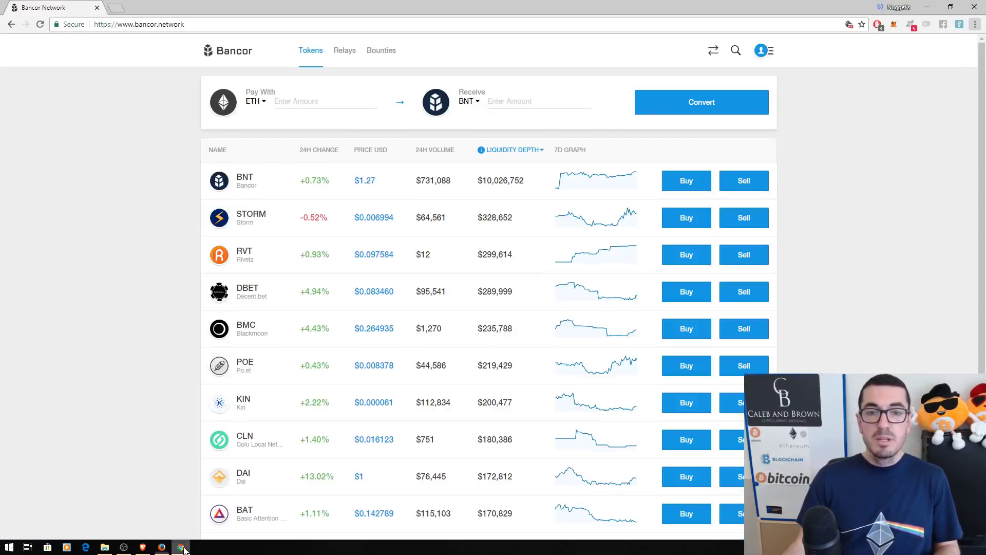
{"action": "left_click", "coordinate": [769, 51]}
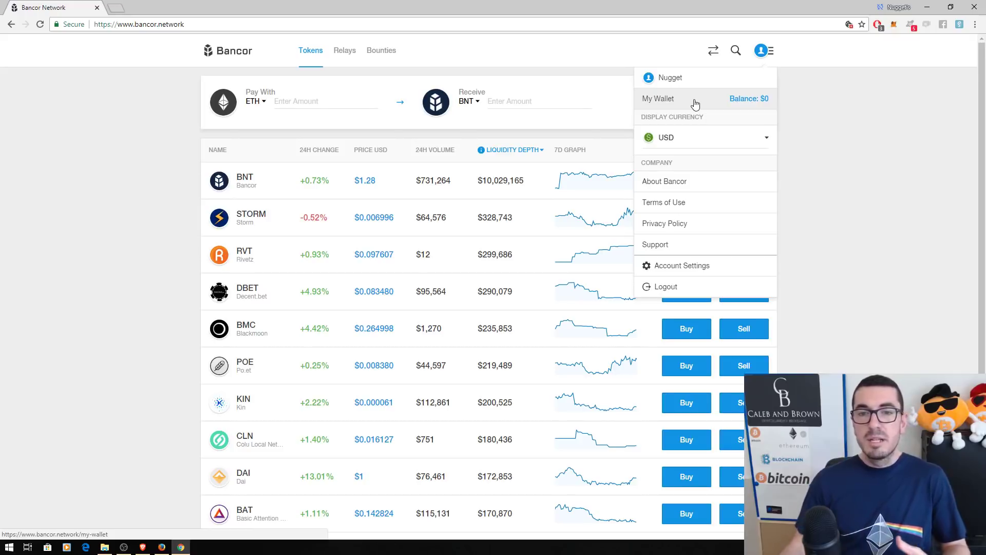
Step: Check the empty My Wallet page and the Buy ETH card purchase page, then return home
{"action": "left_click", "coordinate": [695, 102]}
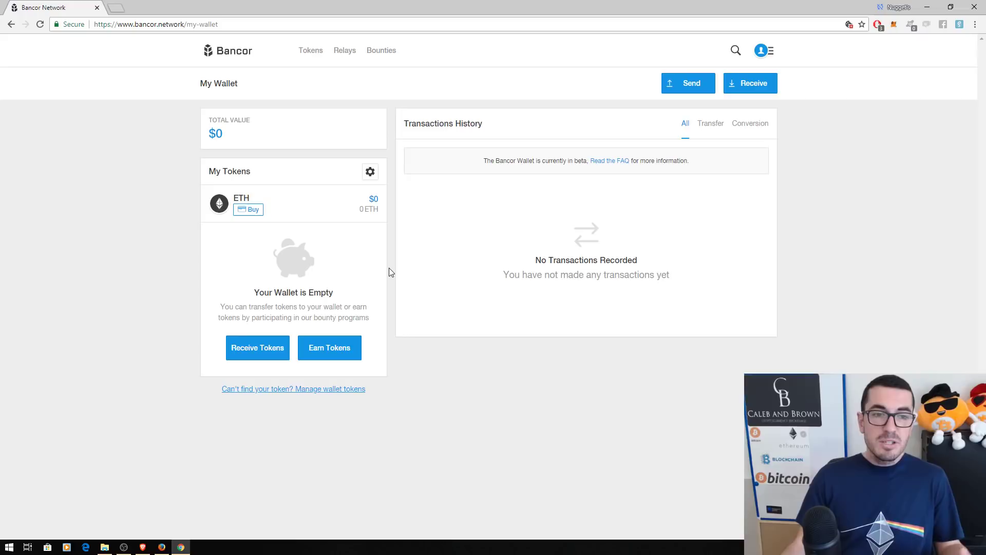
{"action": "left_click", "coordinate": [250, 211]}
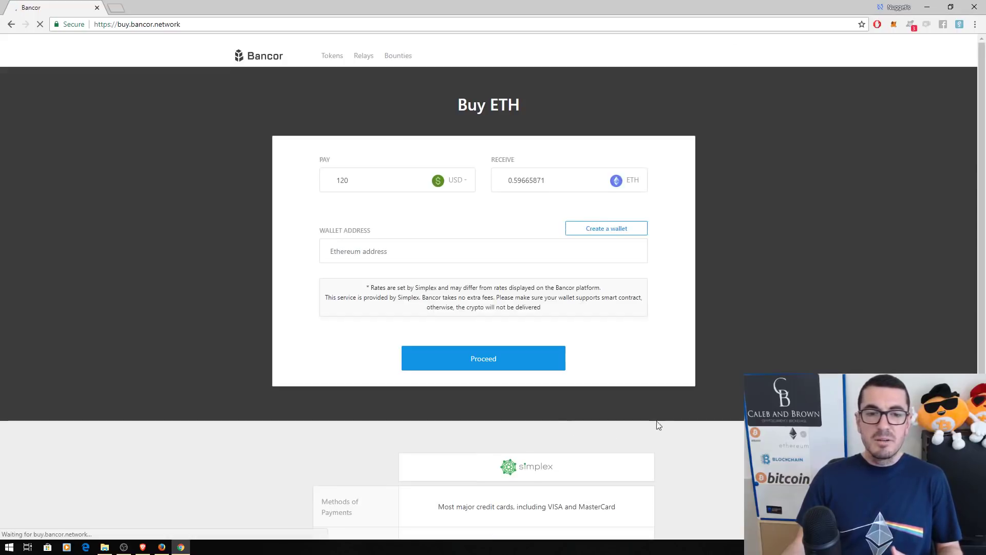
{"action": "scroll", "coordinate": [661, 422], "scroll_direction": "down", "scroll_amount": 1}
{"action": "scroll", "coordinate": [661, 422], "scroll_direction": "up", "scroll_amount": 1}
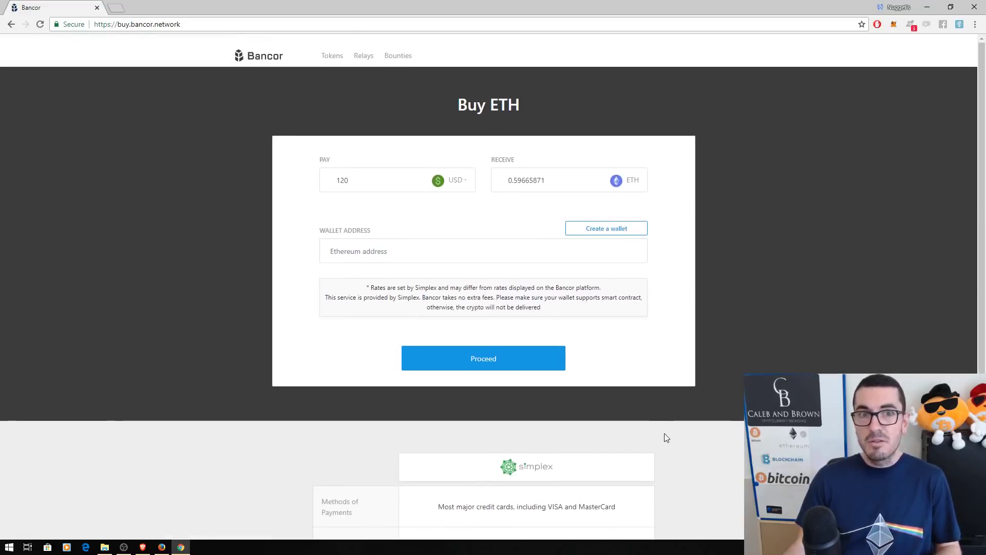
{"action": "left_click", "coordinate": [268, 58]}
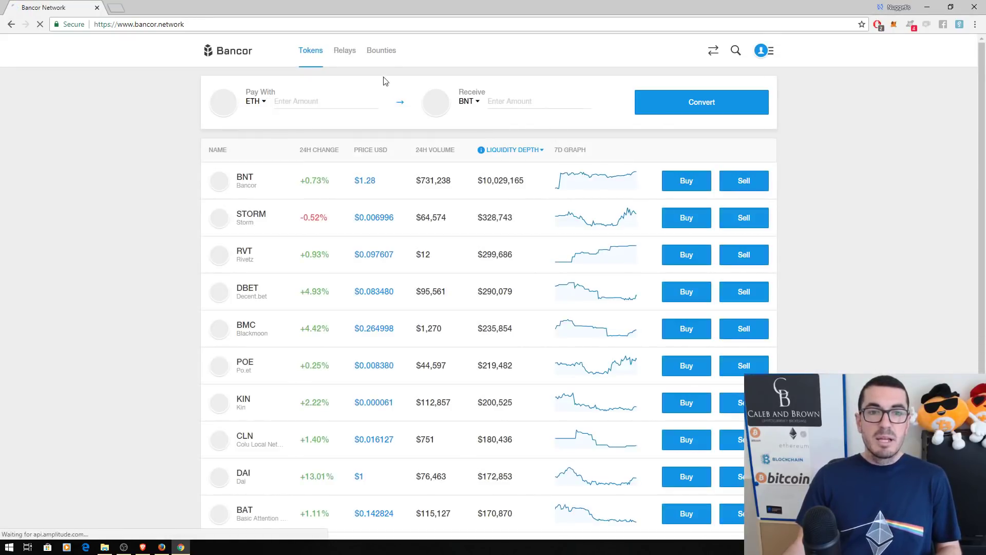
Step: Show the Bounties page with its five projects, including Bancor Network and The Zeex Protocol
{"action": "left_click", "coordinate": [383, 51]}
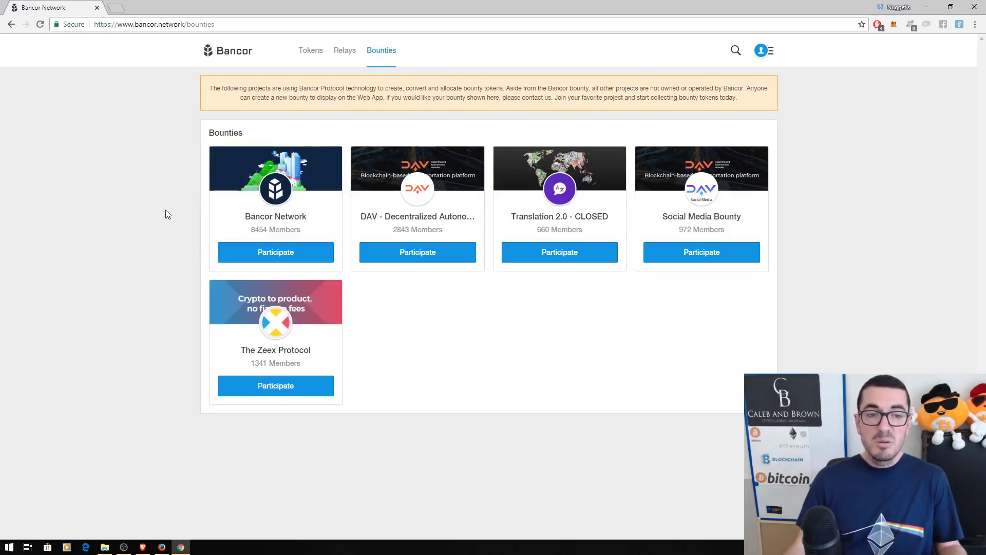
Step: Look over the Relays token list, then go back to the Tokens list headed by BNT
{"action": "left_click", "coordinate": [344, 53]}
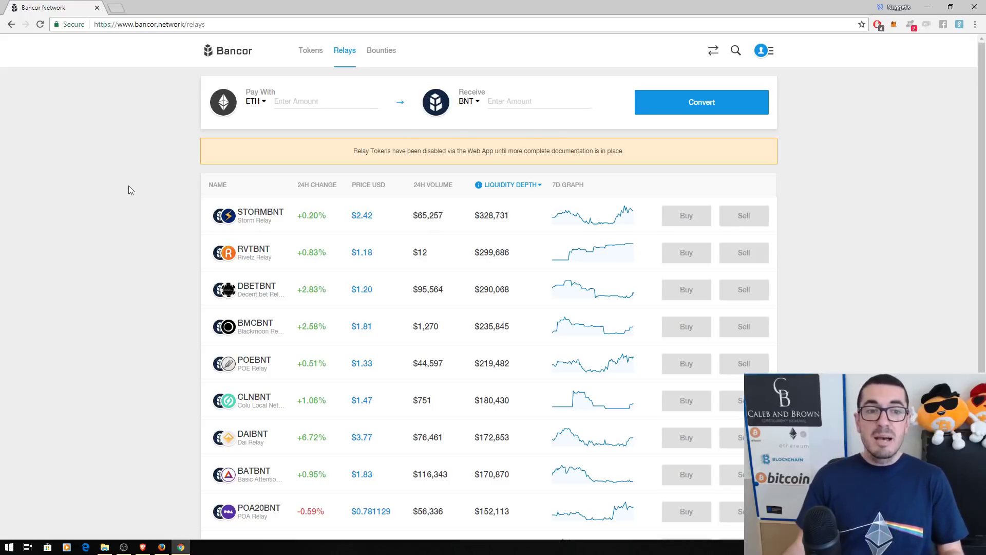
{"action": "left_click", "coordinate": [311, 54]}
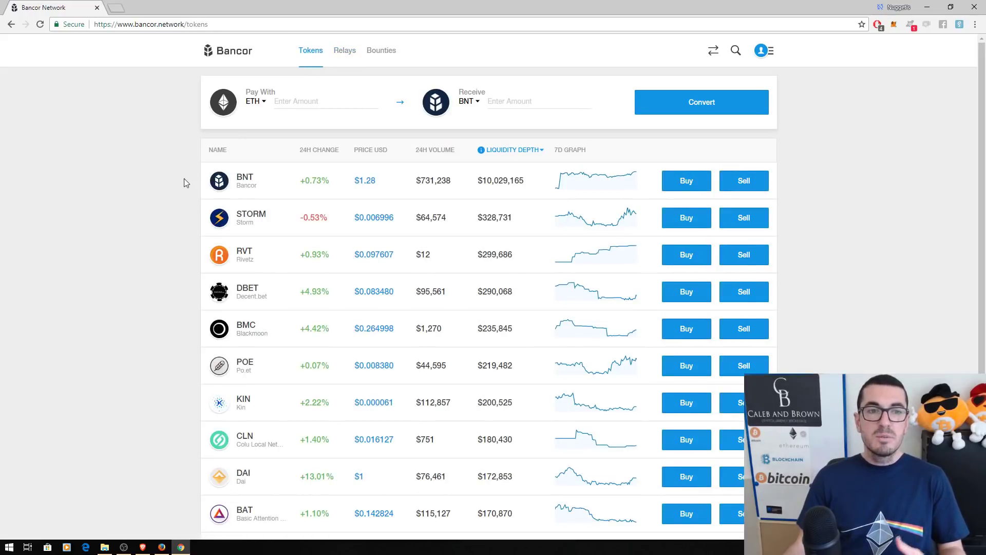
{"action": "left_click", "coordinate": [262, 104]}
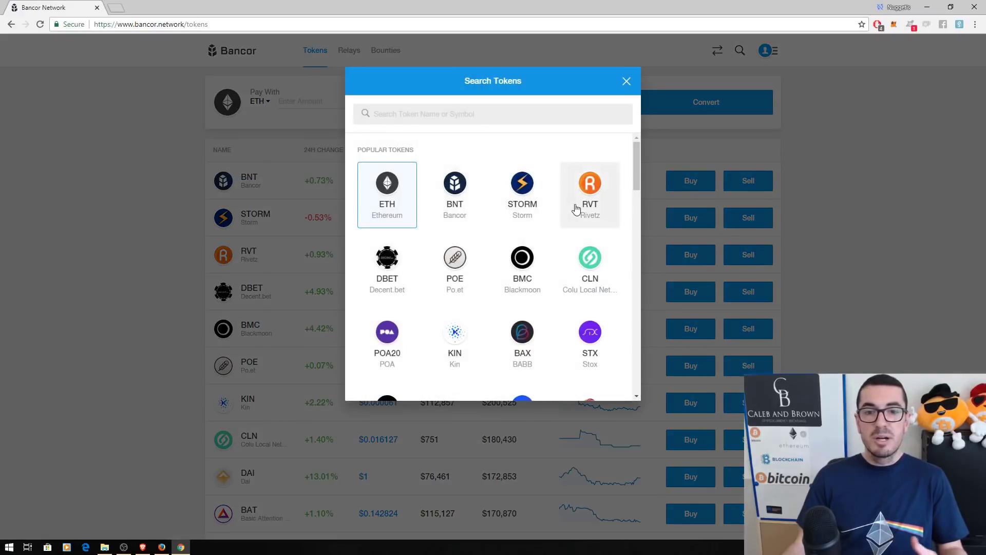
{"action": "scroll", "coordinate": [575, 209], "scroll_direction": "down", "scroll_amount": 10}
{"action": "scroll", "coordinate": [506, 175], "scroll_direction": "up", "scroll_amount": 8}
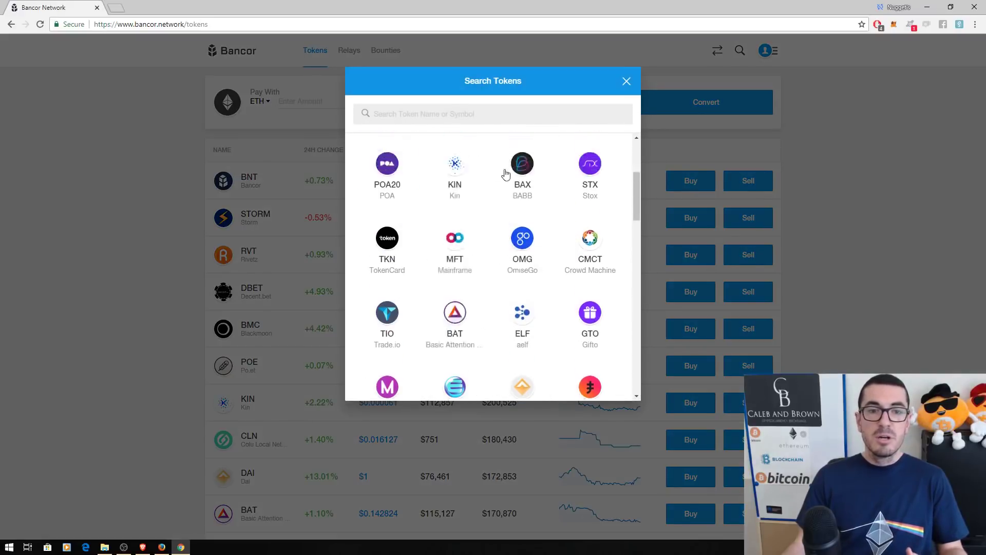
{"action": "scroll", "coordinate": [506, 175], "scroll_direction": "up", "scroll_amount": 3}
{"action": "left_click", "coordinate": [413, 121]}
{"action": "type", "text": "e"}
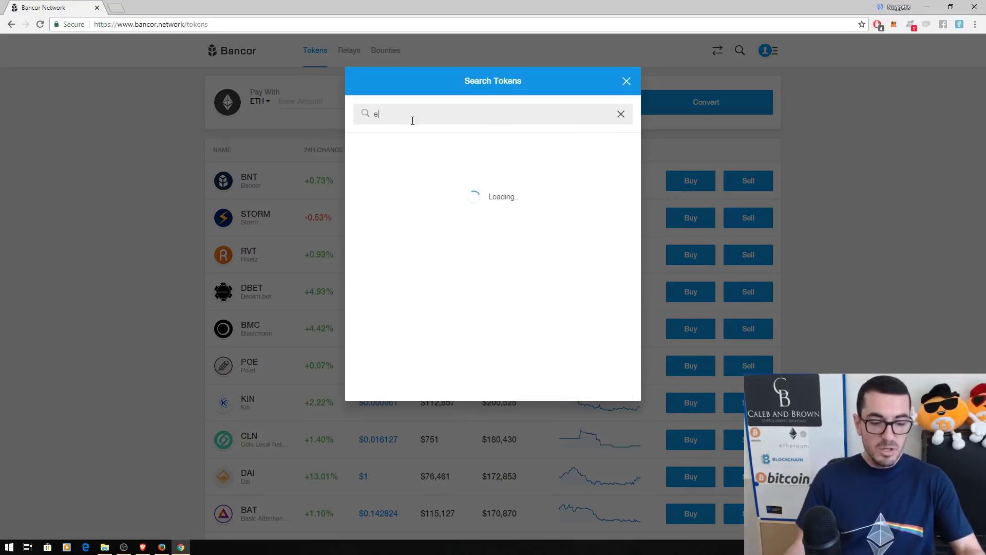
{"action": "type", "text": "nj"}
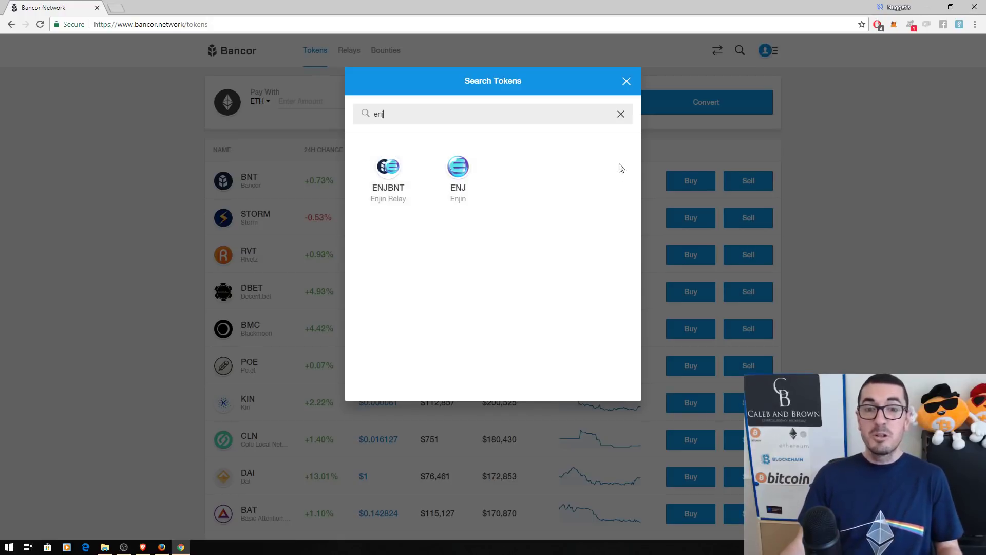
{"action": "left_click", "coordinate": [626, 81]}
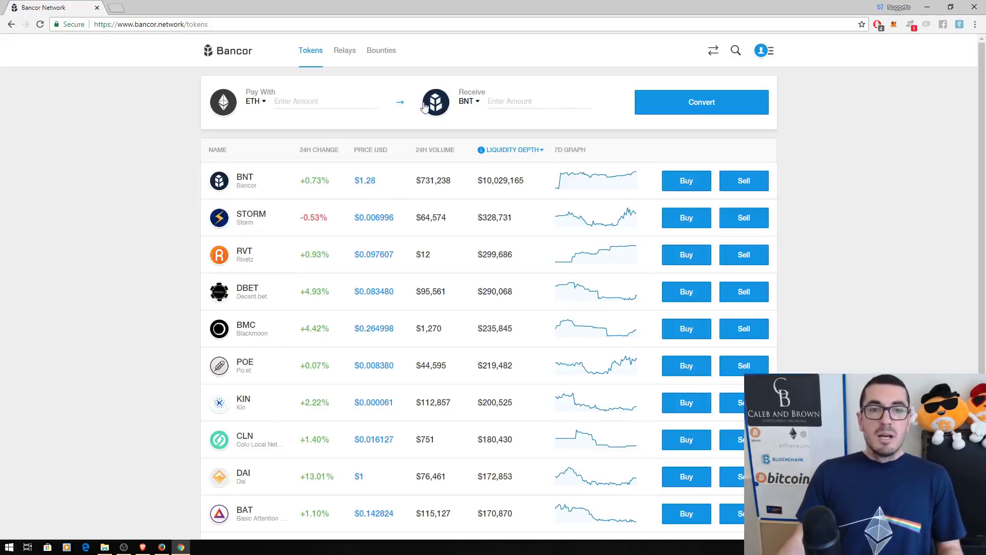
Step: View the wallet's Receive Tokens QR code, close it, and return to the Tokens list
{"action": "left_click", "coordinate": [337, 103]}
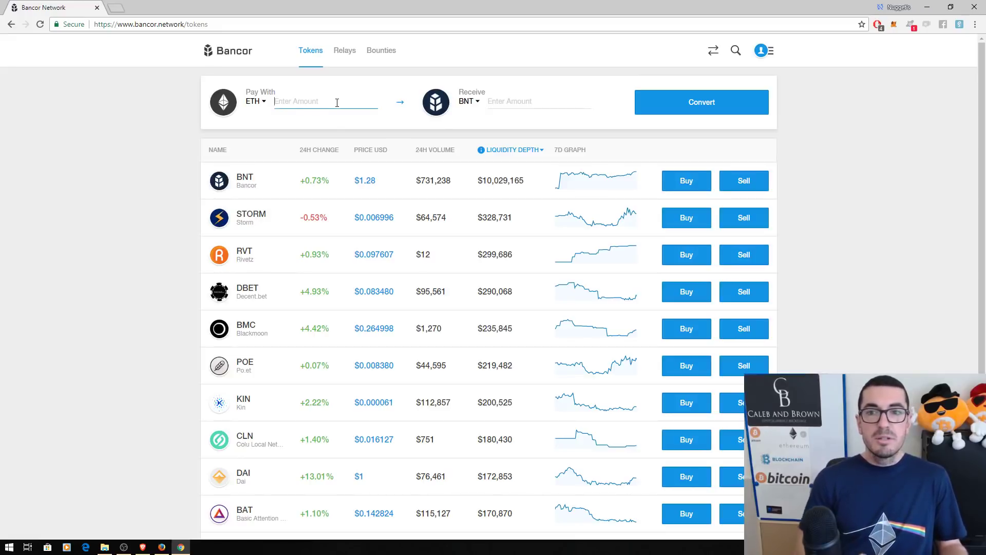
{"action": "left_click", "coordinate": [767, 52]}
{"action": "left_click", "coordinate": [683, 99]}
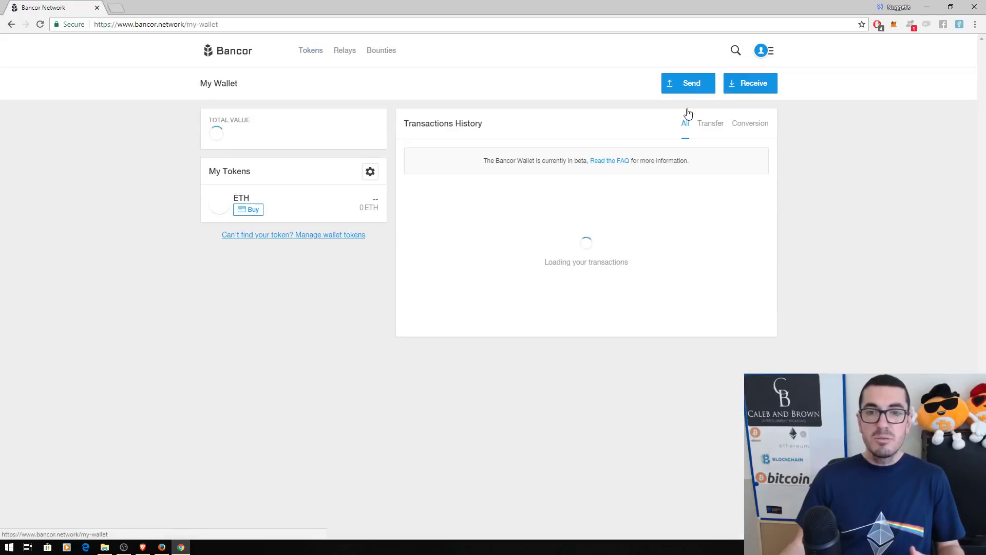
{"action": "left_click", "coordinate": [749, 85]}
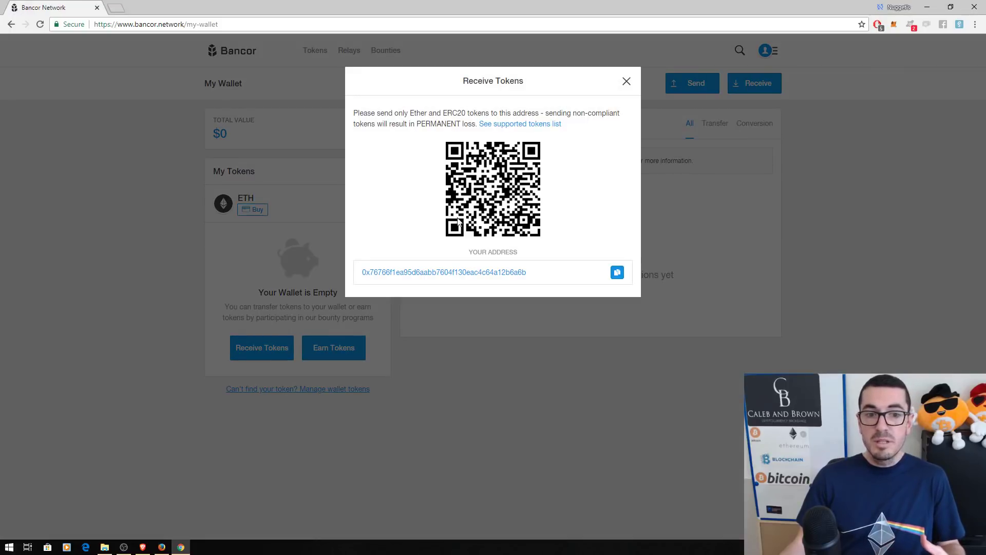
{"action": "left_click", "coordinate": [626, 82]}
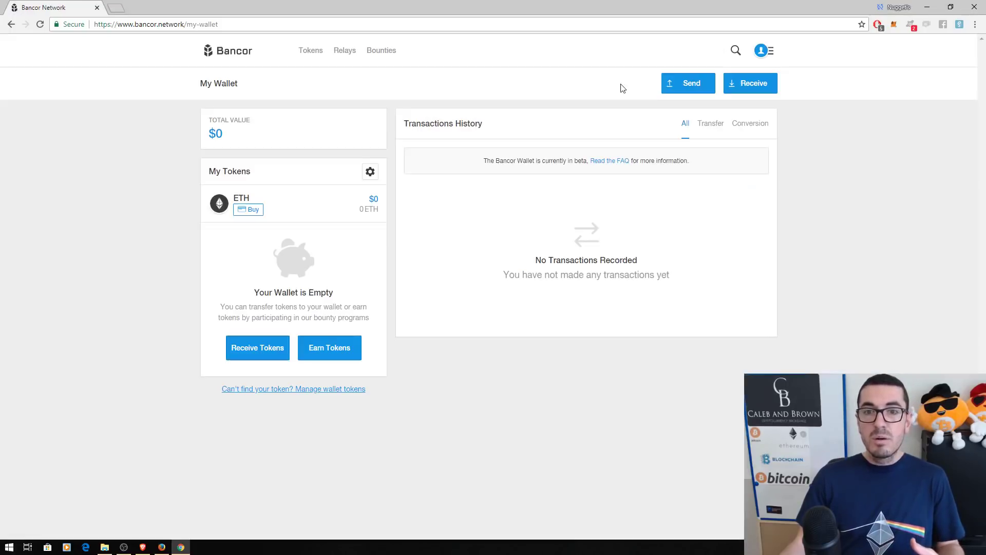
{"action": "left_click", "coordinate": [313, 50]}
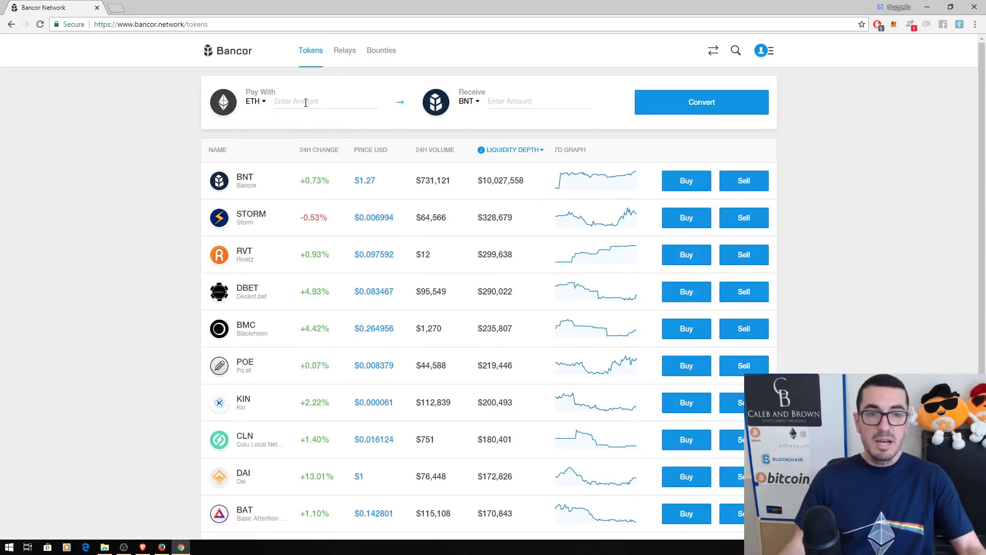
Step: Enter 1 ETH to pay, change the received amount to 100 BNT, and start converting with MetaMask
{"action": "left_click", "coordinate": [310, 102]}
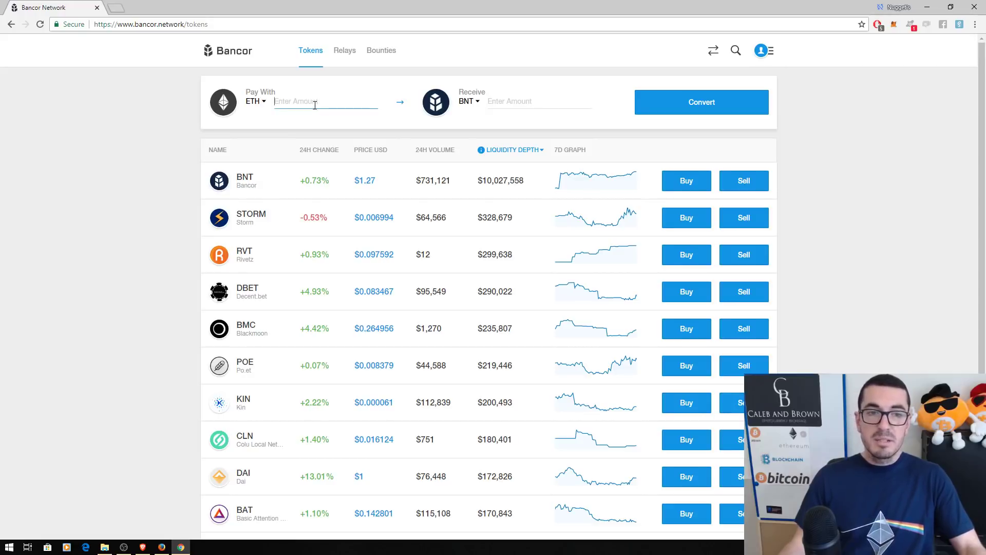
{"action": "type", "text": "1"}
{"action": "left_click", "coordinate": [501, 106]}
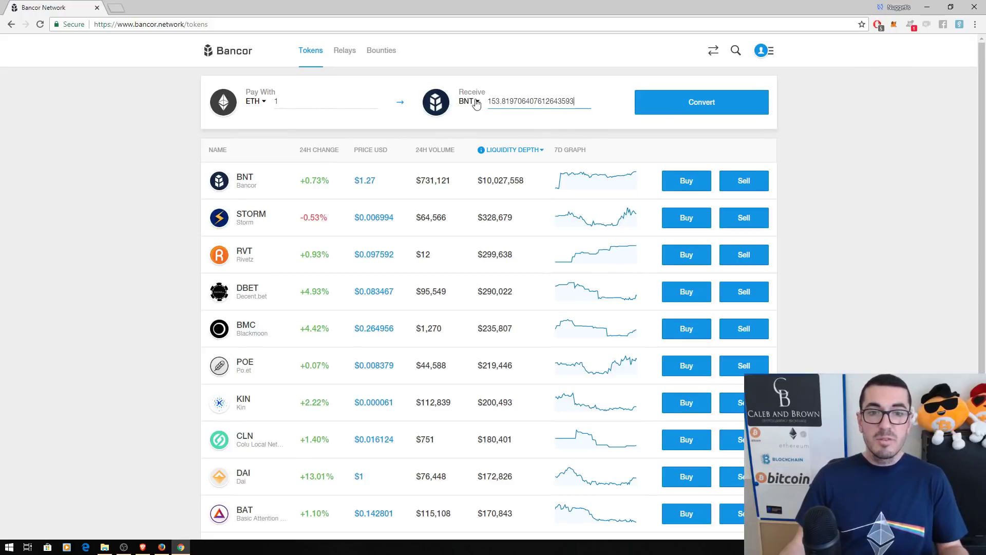
{"action": "left_click_drag", "start_coordinate": [488, 101], "coordinate": [598, 105]}
{"action": "type", "text": "100"}
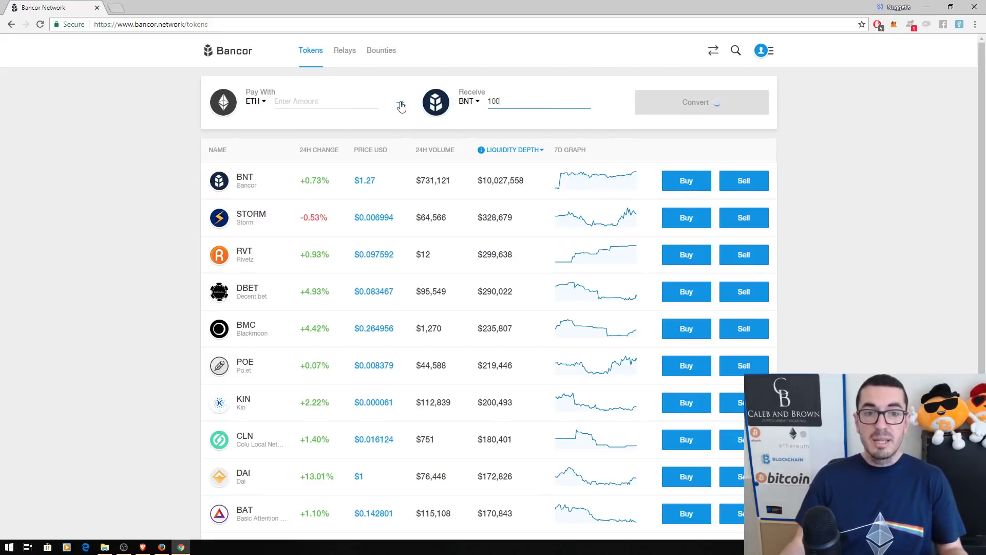
{"action": "left_click", "coordinate": [697, 108]}
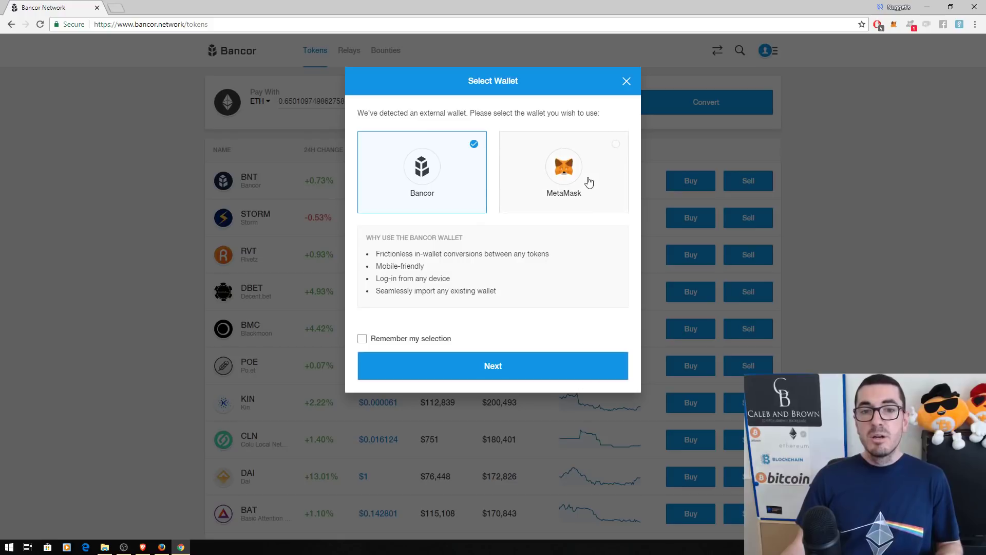
{"action": "left_click", "coordinate": [895, 24]}
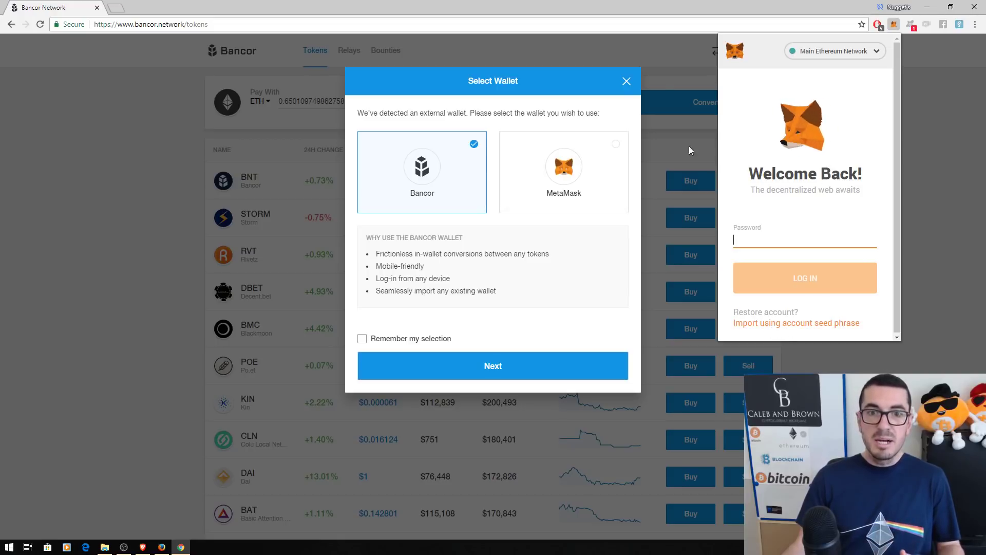
Step: Dismiss the wallet dialogs, view the wallet's Forgot Password recovery options, then return to Tokens
{"action": "left_click", "coordinate": [624, 85]}
{"action": "left_click", "coordinate": [764, 52]}
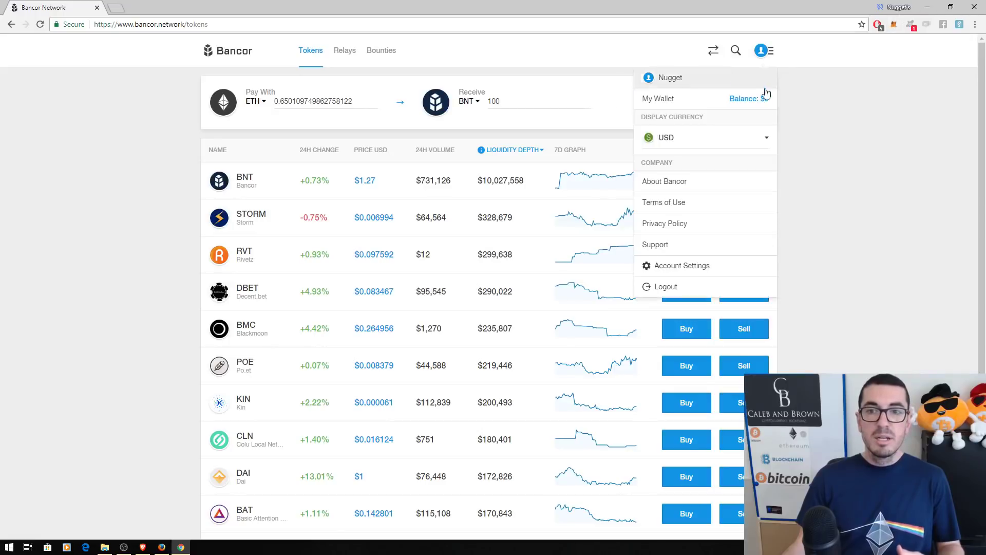
{"action": "left_click", "coordinate": [684, 100]}
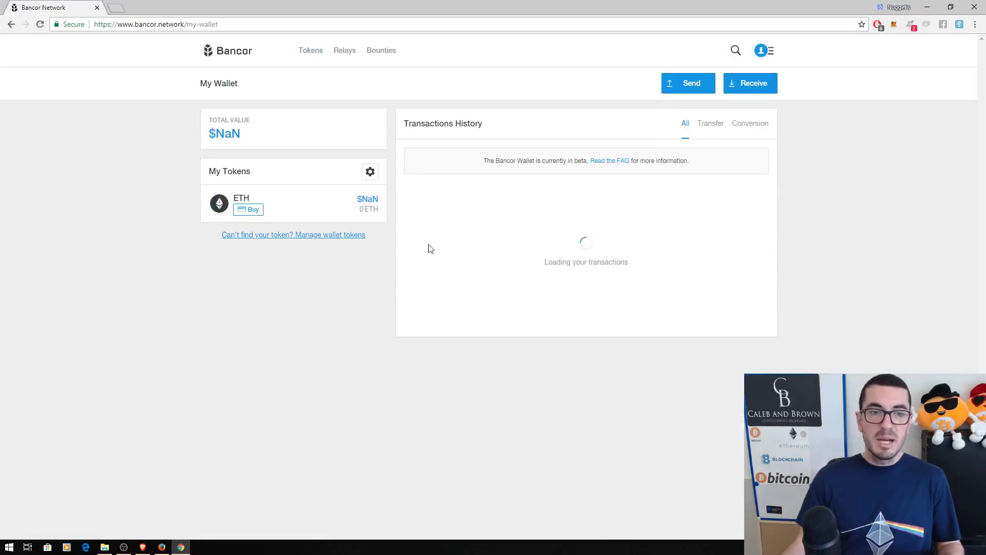
{"action": "left_click", "coordinate": [371, 173]}
{"action": "left_click", "coordinate": [419, 215]}
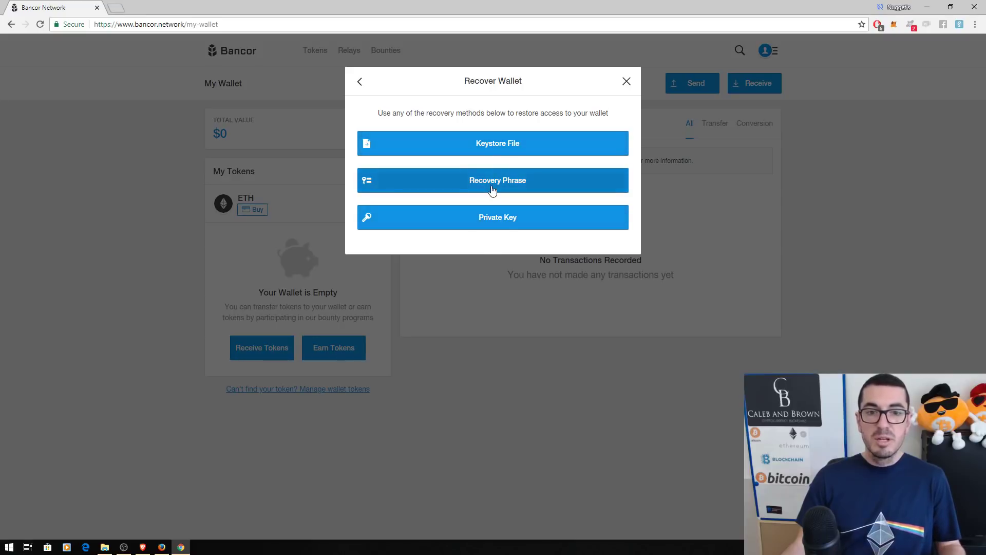
{"action": "left_click", "coordinate": [626, 81]}
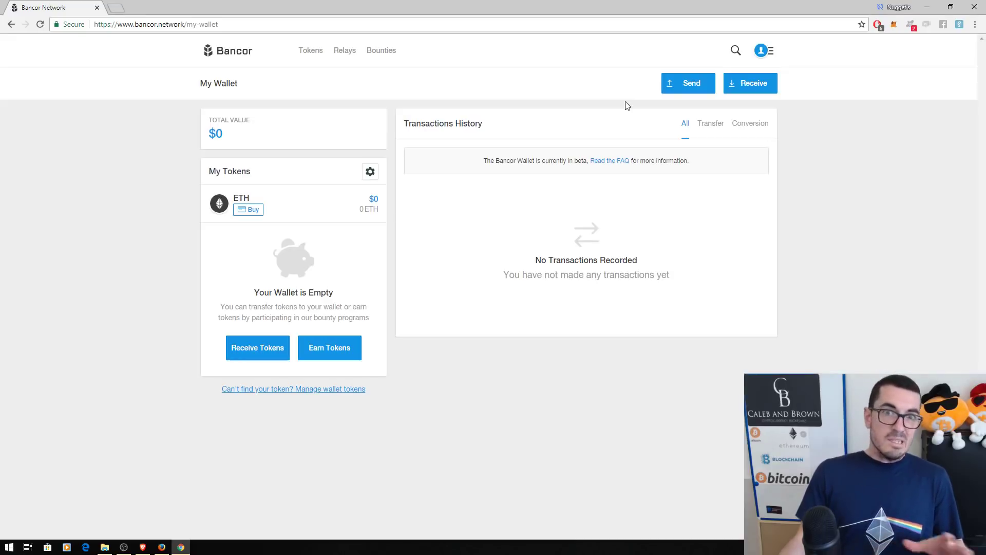
{"action": "left_click", "coordinate": [313, 50]}
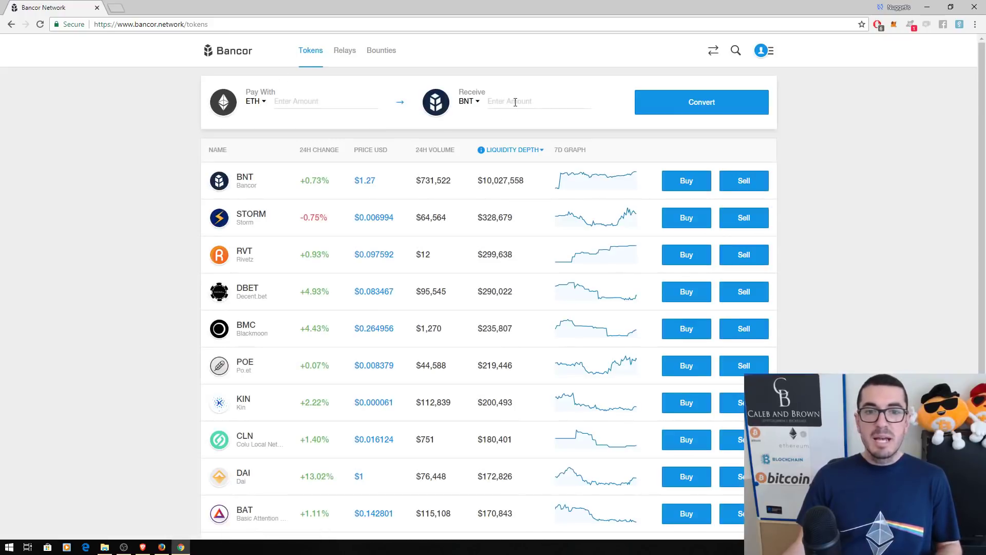
Step: Request 100 BNT in the converter and start the conversion with the Bancor wallet
{"action": "left_click", "coordinate": [509, 101]}
{"action": "type", "text": "100"}
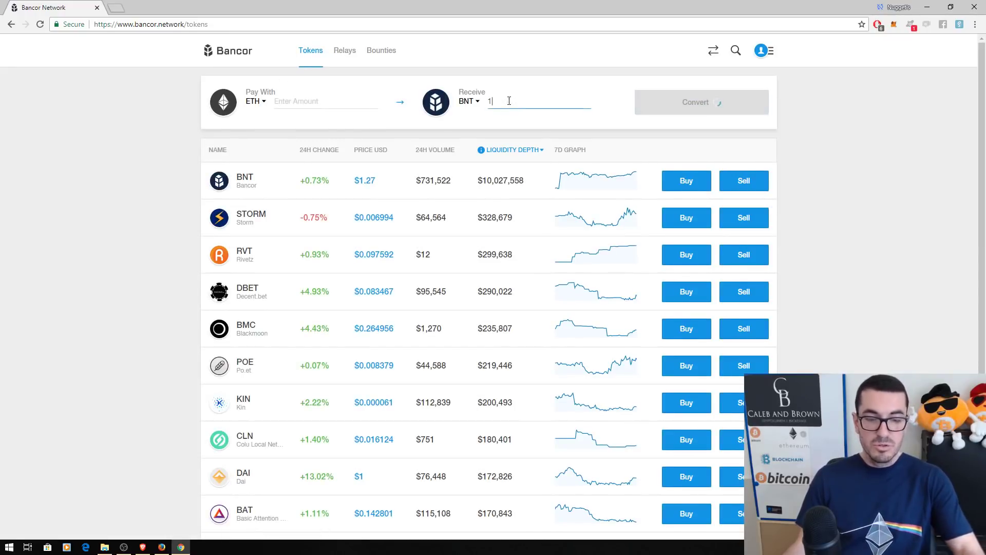
{"action": "left_click", "coordinate": [695, 108]}
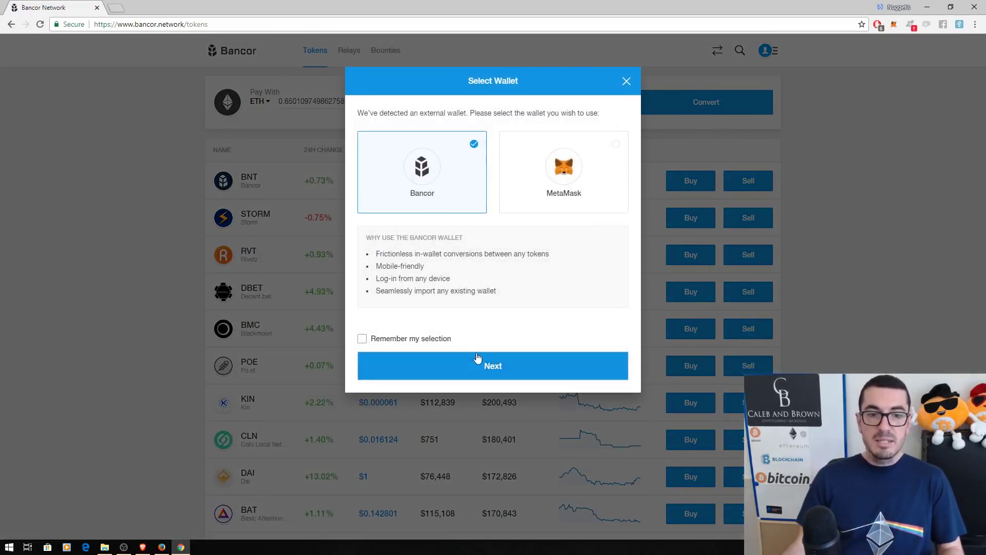
{"action": "left_click", "coordinate": [478, 372]}
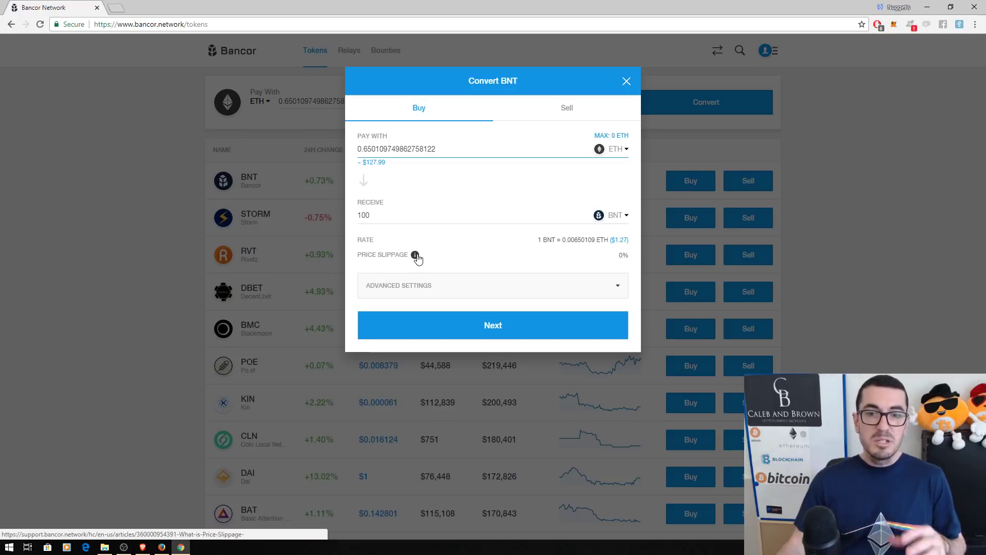
Step: Set the advanced BNT Price Change limit to 3, then close the Convert BNT order unsubmitted
{"action": "left_click", "coordinate": [620, 288]}
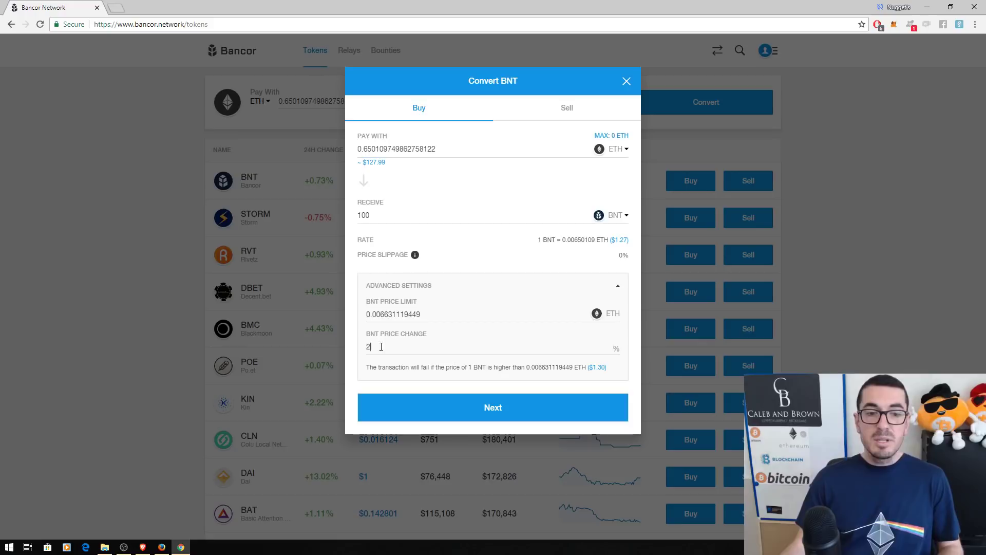
{"action": "left_click_drag", "start_coordinate": [381, 347], "coordinate": [363, 346]}
{"action": "type", "text": "3"}
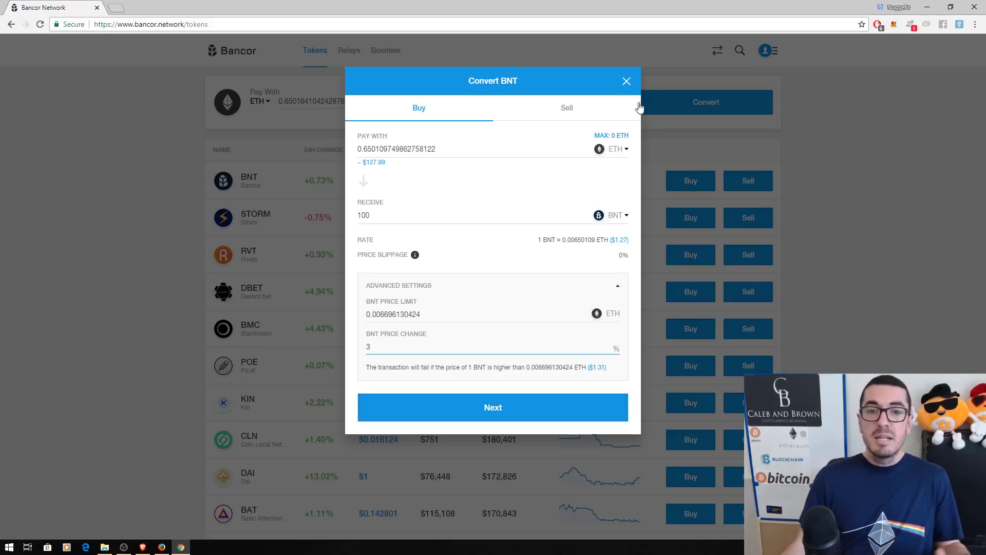
{"action": "left_click", "coordinate": [626, 81]}
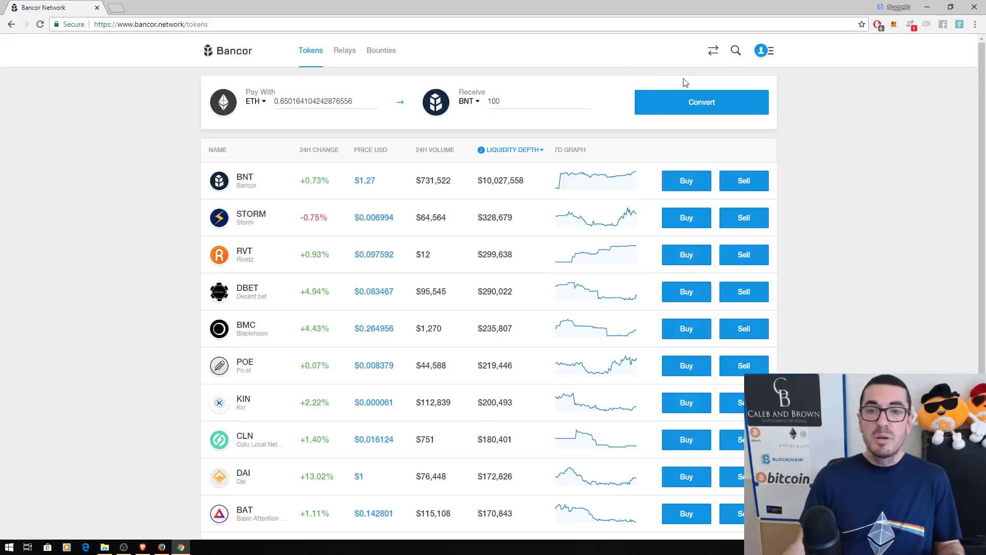
{"action": "left_click", "coordinate": [763, 50]}
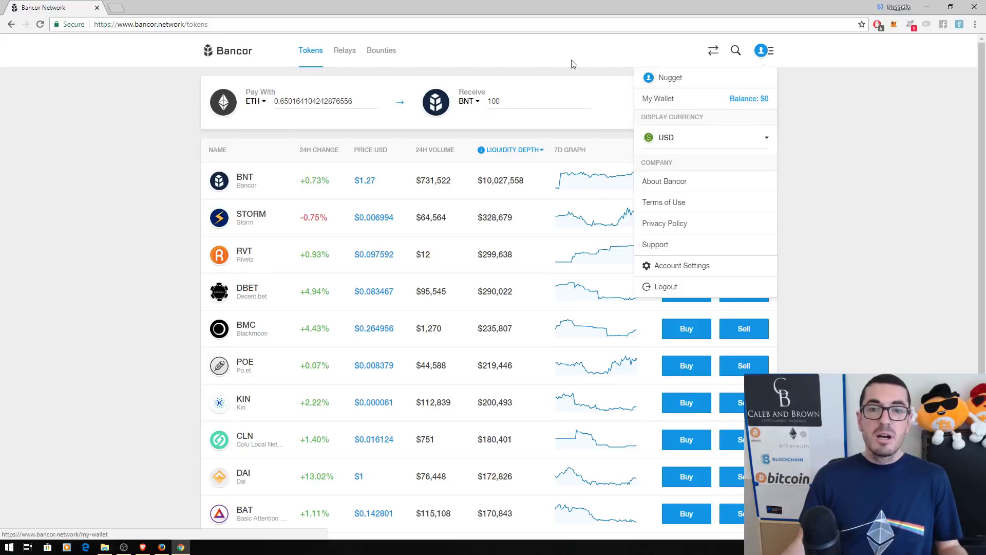
{"action": "left_click", "coordinate": [494, 54]}
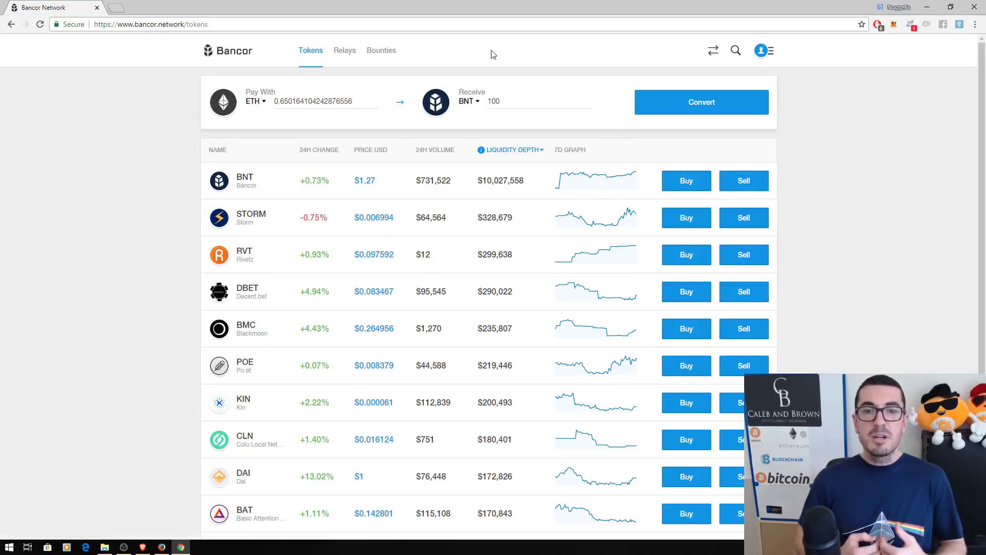